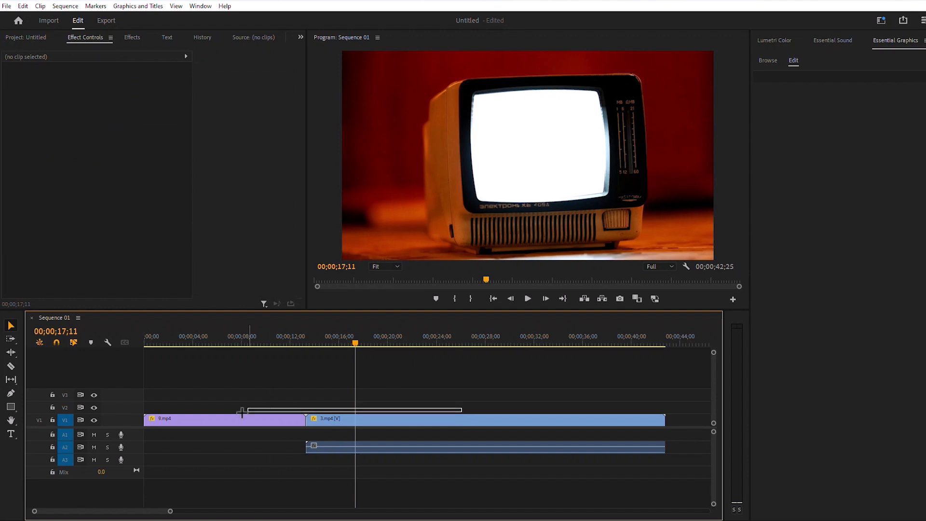
Replace the selected 9.mp4 and 3.mp4 clips with an After Effects composition and preview its footage.
{"action": "right_click", "coordinate": [319, 421]}
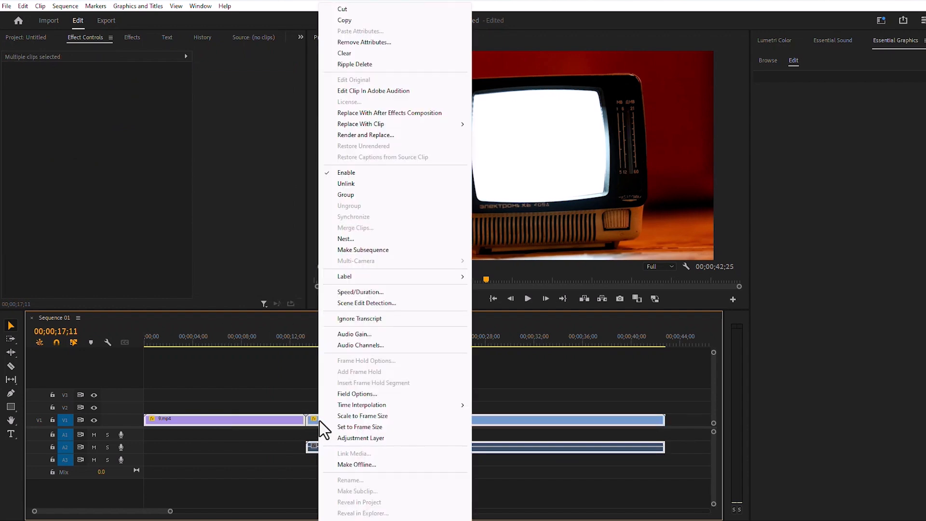
{"action": "left_click", "coordinate": [428, 112]}
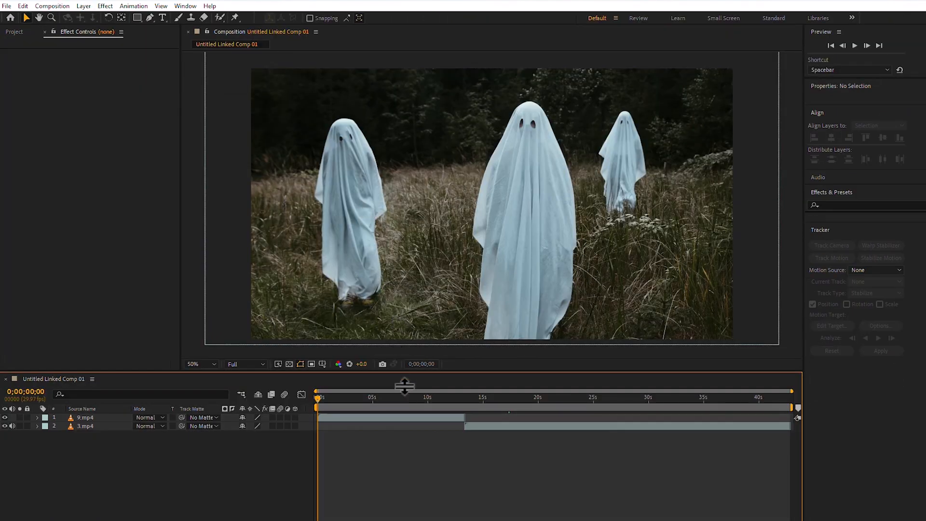
{"action": "left_click", "coordinate": [510, 401]}
{"action": "left_click", "coordinate": [401, 402]}
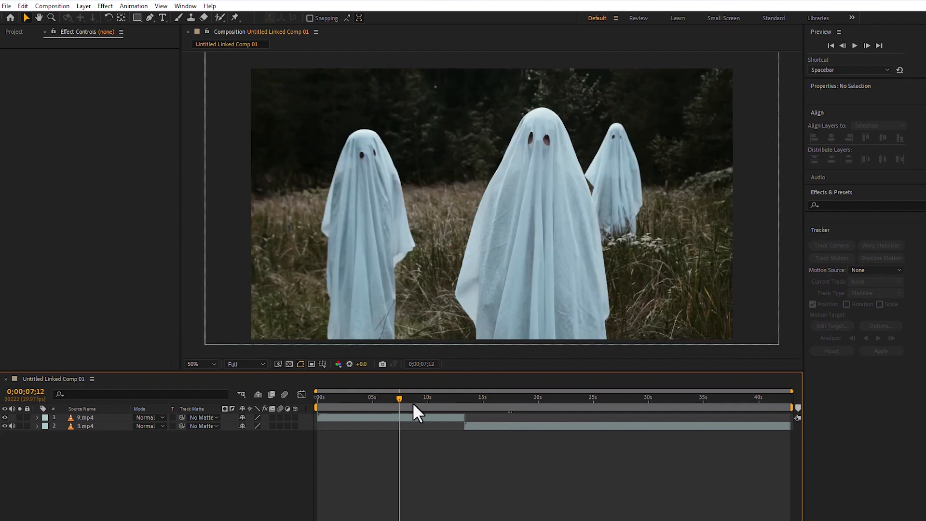
Place the 9.mp4 layer below 3.mp4, set the current time to 0;00;15;14 and duplicate the 3.mp4 layer.
{"action": "left_click_drag", "start_coordinate": [91, 419], "coordinate": [92, 440]}
{"action": "left_click_drag", "start_coordinate": [398, 398], "coordinate": [488, 412]}
{"action": "left_click", "coordinate": [489, 415]}
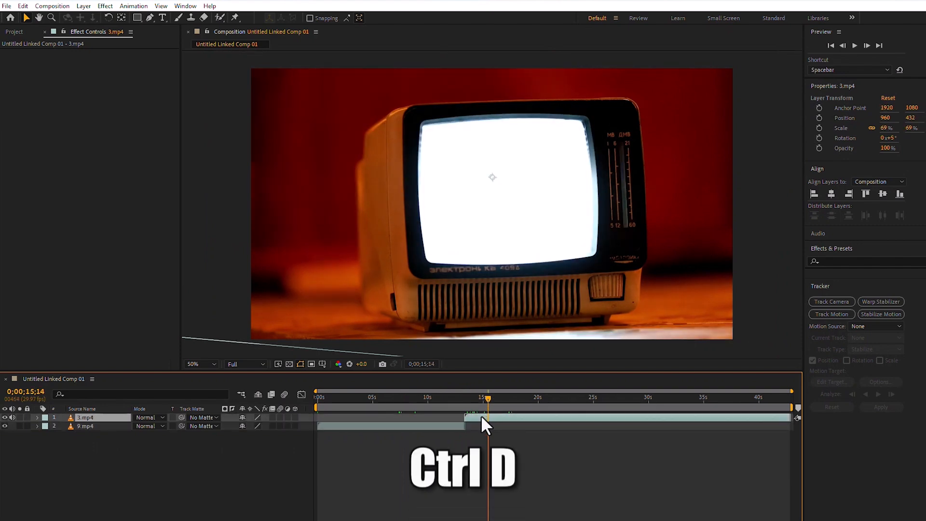
{"action": "key", "text": "ctrl+d"}
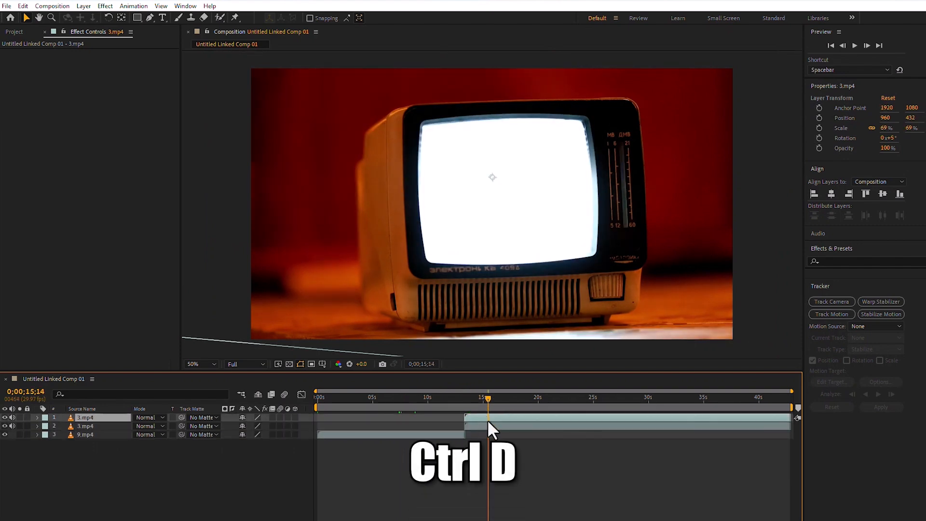
Apply a Freeze Frame to the upper 3.mp4 layer at 0;00;15;14.
{"action": "right_click", "coordinate": [488, 419]}
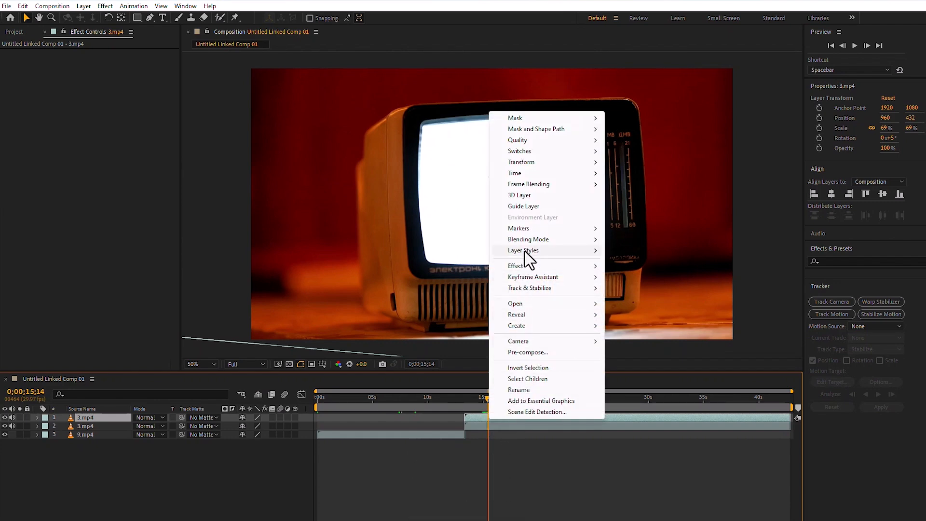
{"action": "mouse_move", "coordinate": [592, 174]}
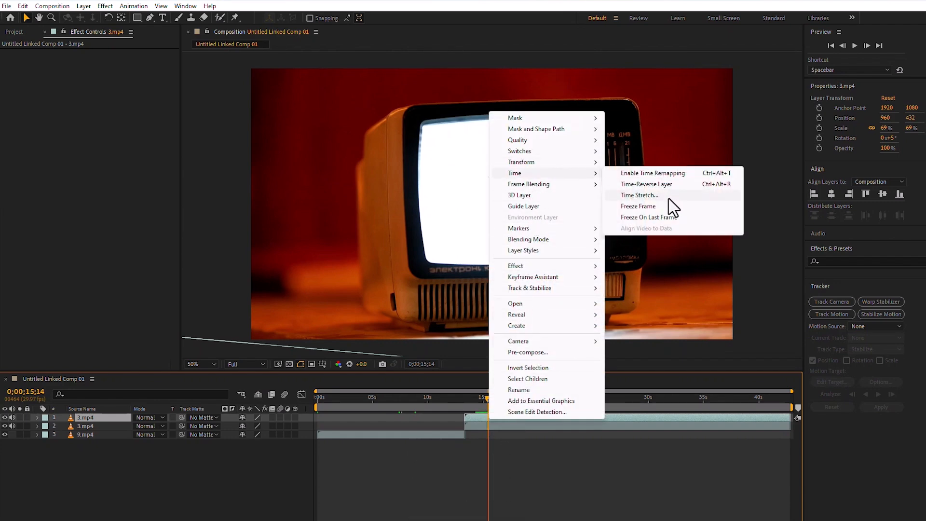
{"action": "left_click", "coordinate": [637, 207]}
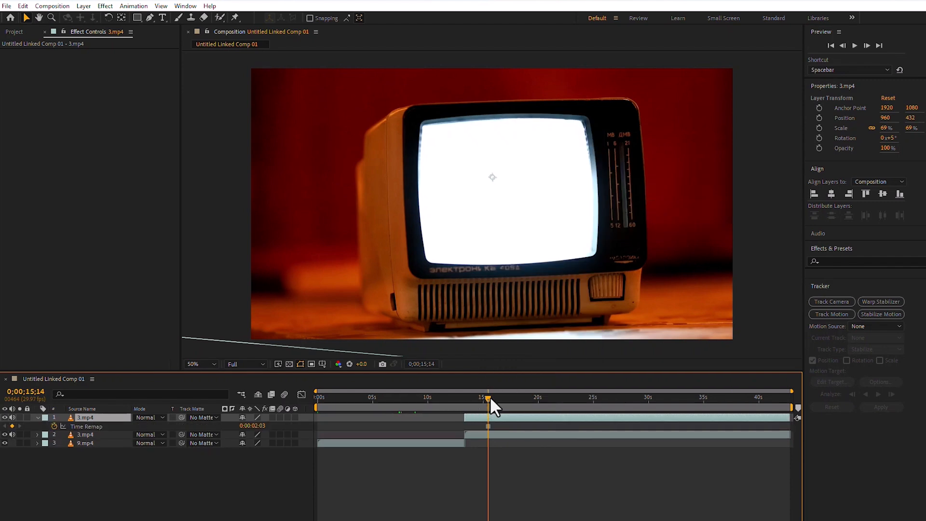
Shift the frozen layer to start at about 0;00;10;22 and split it at 0;00;13;11, deleting the part after the split.
{"action": "left_click_drag", "start_coordinate": [485, 400], "coordinate": [463, 399]}
{"action": "key", "text": "="}
{"action": "left_click_drag", "start_coordinate": [531, 417], "coordinate": [486, 420]}
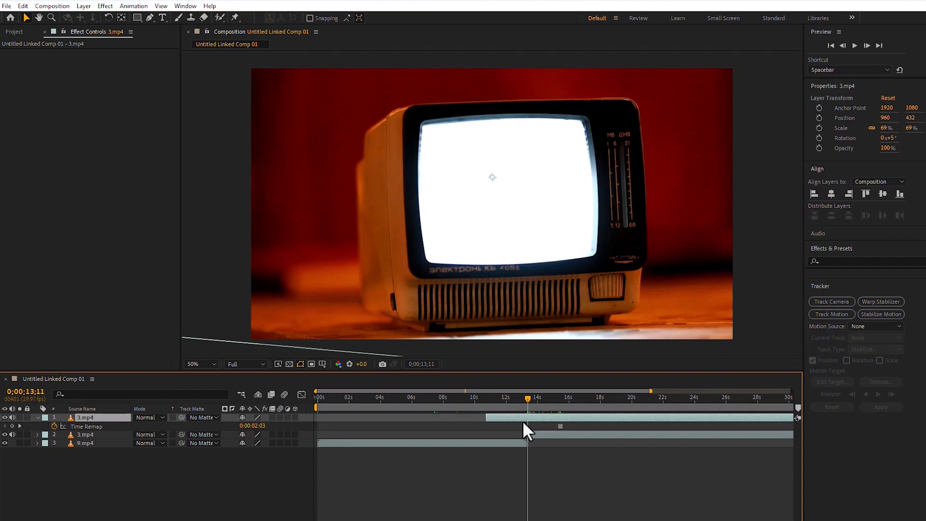
{"action": "key", "text": "ctrl+shift+d"}
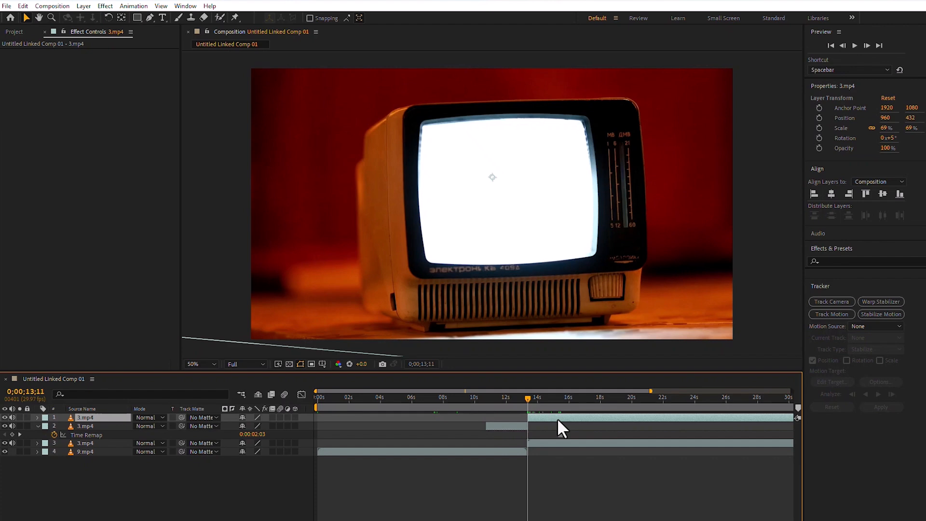
{"action": "key", "text": "Delete"}
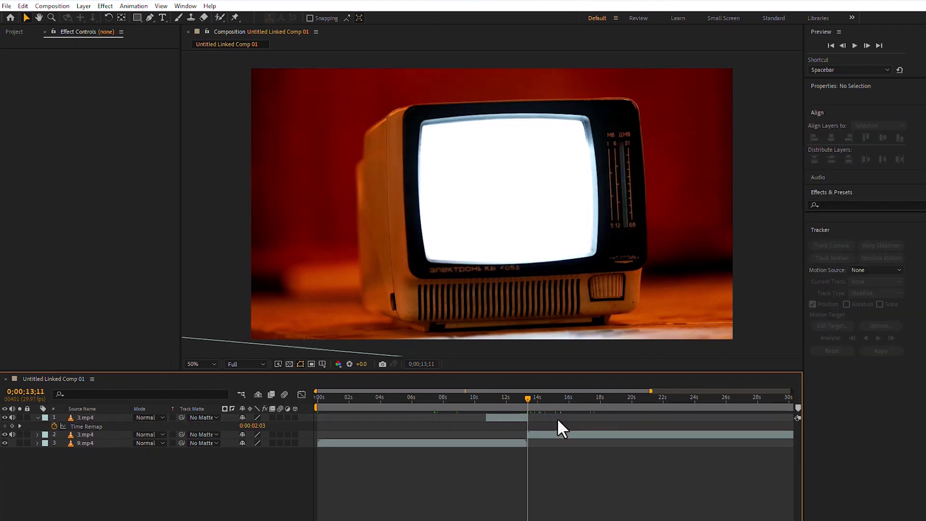
Draw a closed Pen tool mask around the white TV screen on the frozen layer at 0;00;12;08.
{"action": "left_click_drag", "start_coordinate": [530, 397], "coordinate": [512, 400]}
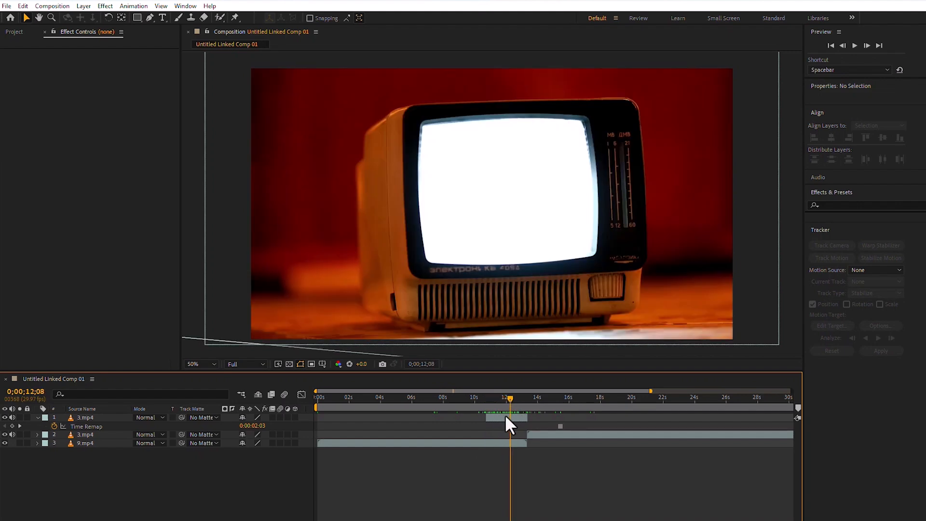
{"action": "left_click", "coordinate": [507, 417]}
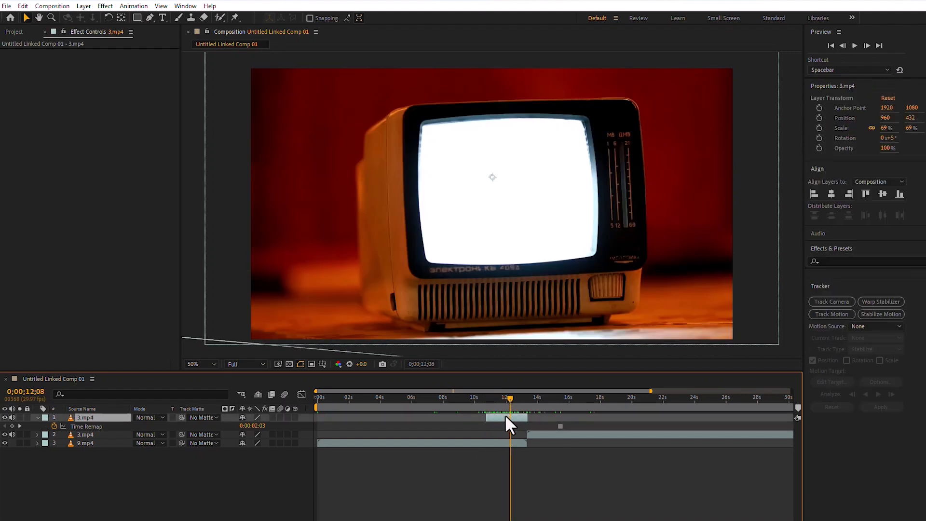
{"action": "left_click", "coordinate": [148, 19]}
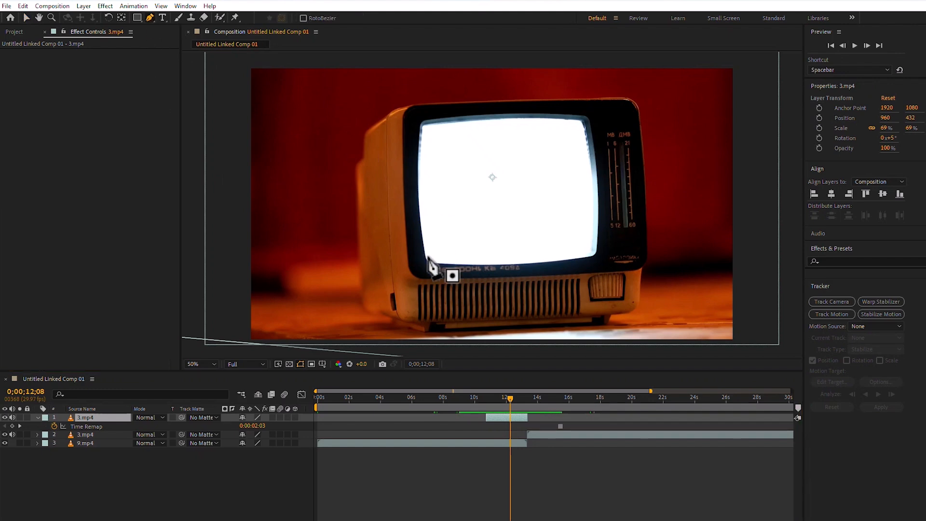
{"action": "scroll", "coordinate": [428, 257], "scroll_direction": "up", "scroll_amount": 2}
{"action": "scroll", "coordinate": [426, 255], "scroll_direction": "down", "scroll_amount": 2}
{"action": "scroll", "coordinate": [423, 249], "scroll_direction": "up", "scroll_amount": 1}
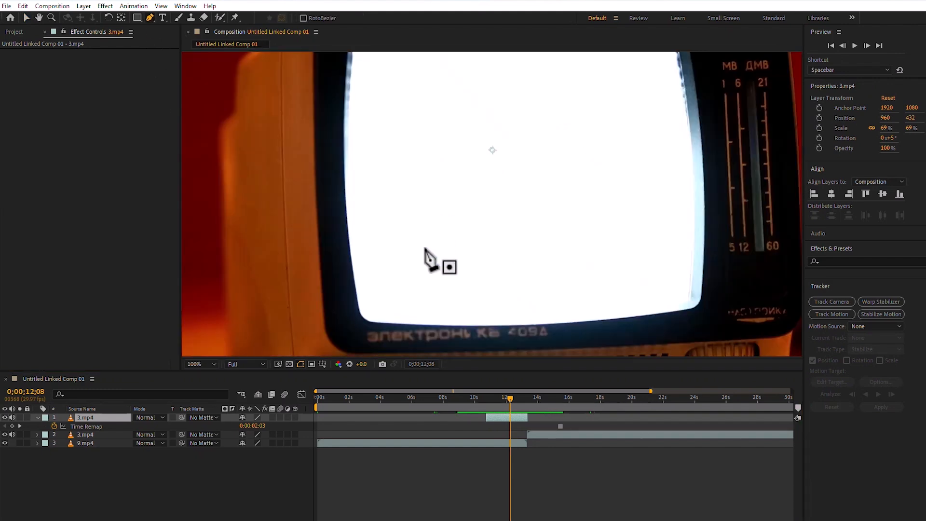
{"action": "left_click", "coordinate": [368, 321]}
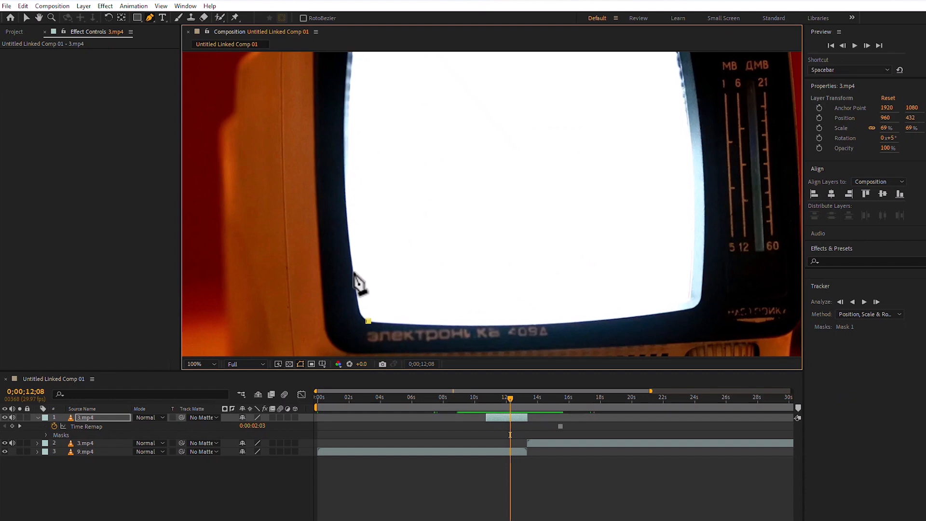
{"action": "left_click_drag", "start_coordinate": [353, 271], "coordinate": [347, 207]}
{"action": "left_click", "coordinate": [346, 117]}
{"action": "left_click_drag", "start_coordinate": [346, 118], "coordinate": [321, 264]}
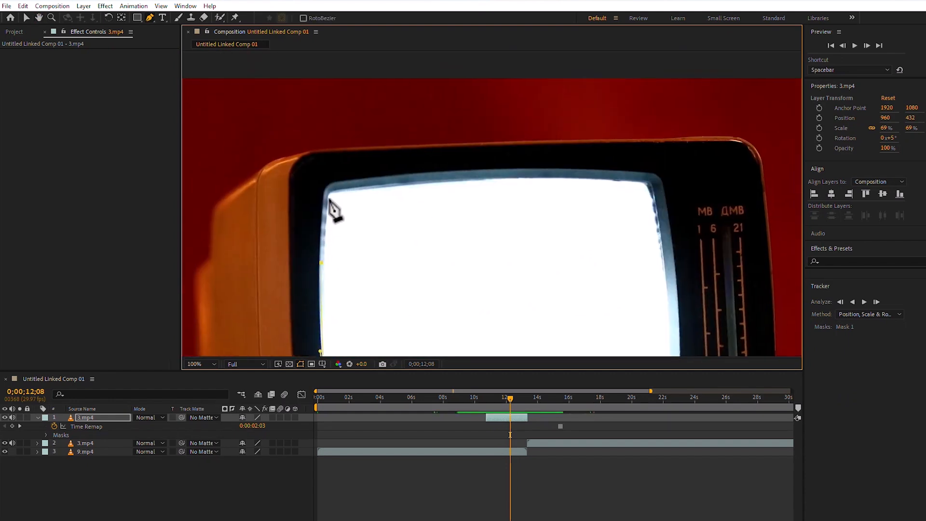
{"action": "left_click_drag", "start_coordinate": [331, 192], "coordinate": [338, 187]}
{"action": "left_click_drag", "start_coordinate": [493, 179], "coordinate": [521, 180]}
{"action": "left_click_drag", "start_coordinate": [633, 187], "coordinate": [531, 148]}
{"action": "mouse_move", "coordinate": [554, 240]}
{"action": "left_mouse_down"}
{"action": "mouse_move", "coordinate": [553, 189]}
{"action": "mouse_move", "coordinate": [550, 231]}
{"action": "left_mouse_up"}
{"action": "key", "text": "ctrl+z"}
{"action": "left_click_drag", "start_coordinate": [552, 241], "coordinate": [605, 173]}
{"action": "left_click_drag", "start_coordinate": [604, 220], "coordinate": [604, 235]}
{"action": "left_click", "coordinate": [599, 285]}
{"action": "left_click_drag", "start_coordinate": [559, 300], "coordinate": [527, 304]}
{"action": "left_click_drag", "start_coordinate": [444, 312], "coordinate": [419, 312]}
{"action": "left_click", "coordinate": [365, 314]}
{"action": "left_click_drag", "start_coordinate": [290, 311], "coordinate": [287, 311]}
{"action": "left_click", "coordinate": [279, 311]}
{"action": "scroll", "coordinate": [333, 259], "scroll_direction": "down", "scroll_amount": 2}
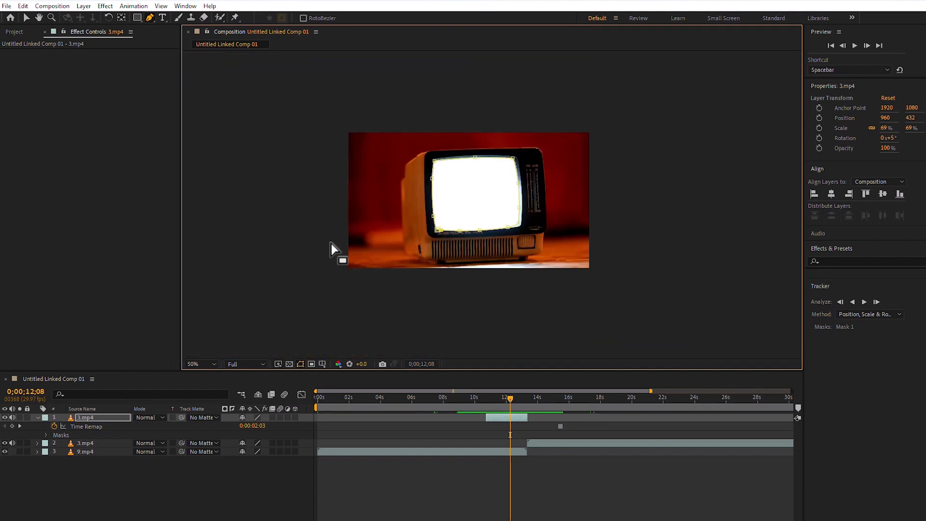
{"action": "scroll", "coordinate": [485, 197], "scroll_direction": "up", "scroll_amount": 1}
{"action": "left_click", "coordinate": [384, 255]}
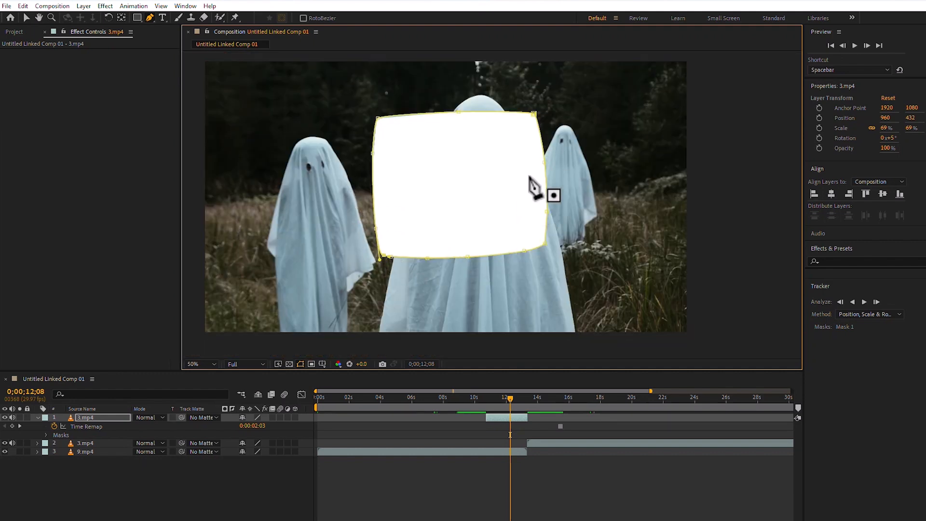
Set the frozen layer's Mask 1 mode to Subtract.
{"action": "left_click", "coordinate": [25, 17]}
{"action": "left_click", "coordinate": [106, 419]}
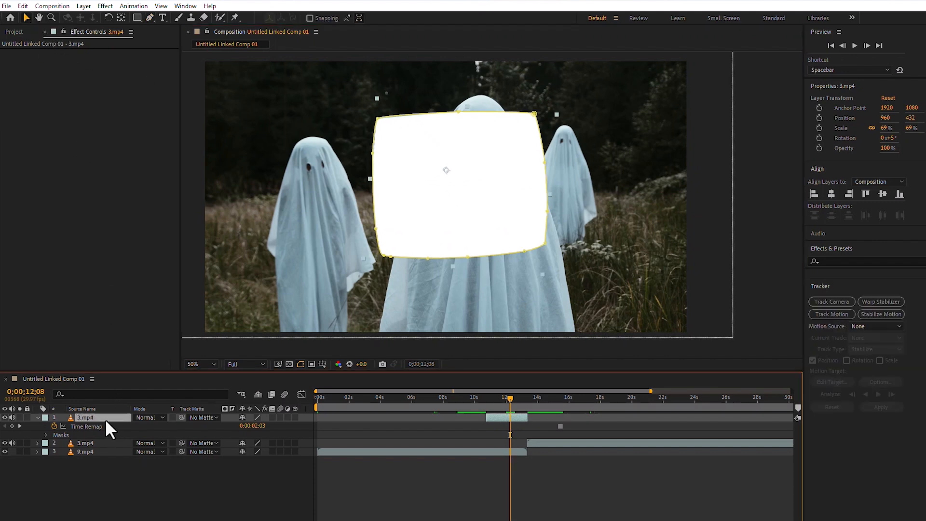
{"action": "key", "text": "m"}
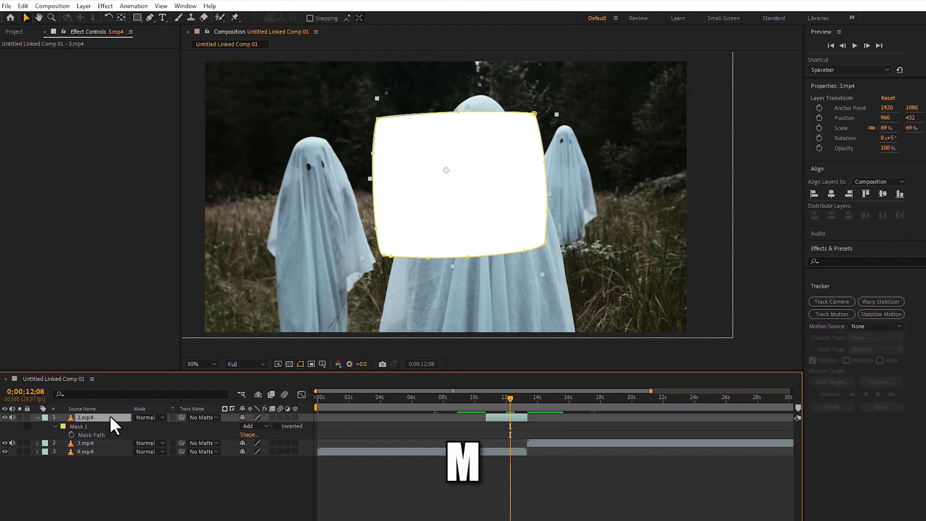
{"action": "left_click", "coordinate": [250, 427]}
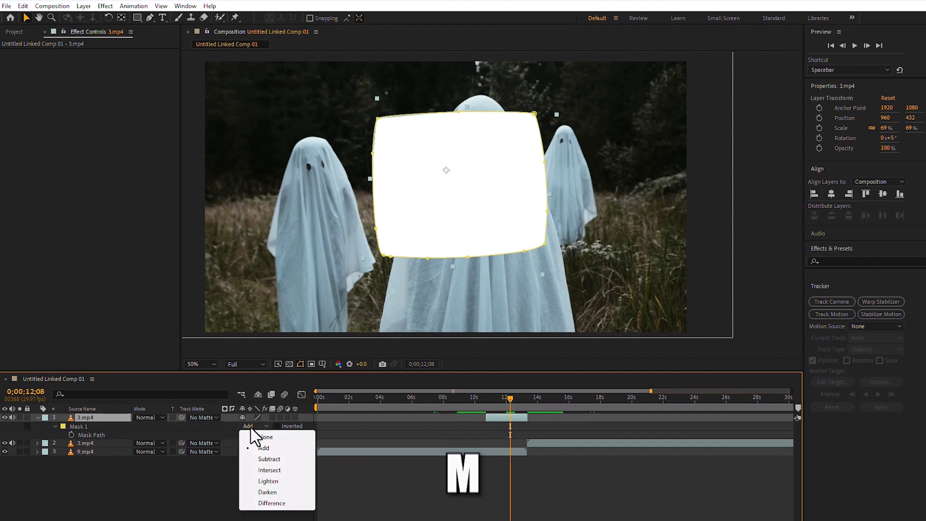
{"action": "left_click", "coordinate": [269, 459]}
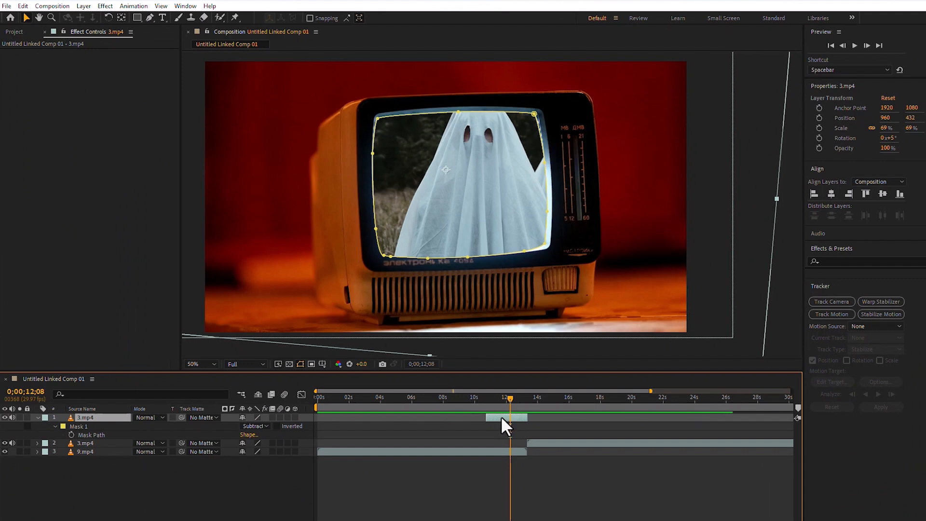
Duplicate the masked frozen layer and set the mask mode of the copy to Add.
{"action": "key", "text": "ctrl+d"}
{"action": "left_click", "coordinate": [506, 398]}
{"action": "left_click_drag", "start_coordinate": [505, 397], "coordinate": [493, 404]}
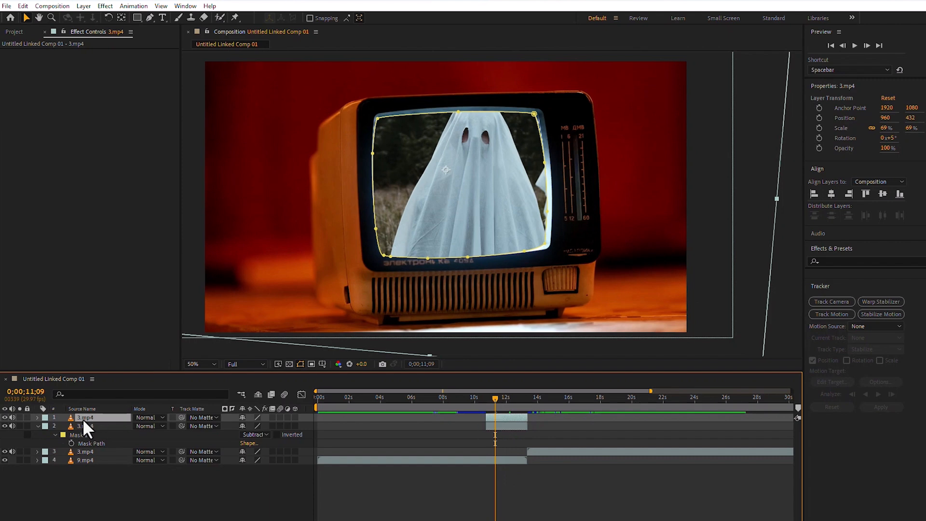
{"action": "key", "text": "m"}
{"action": "key", "text": "m"}
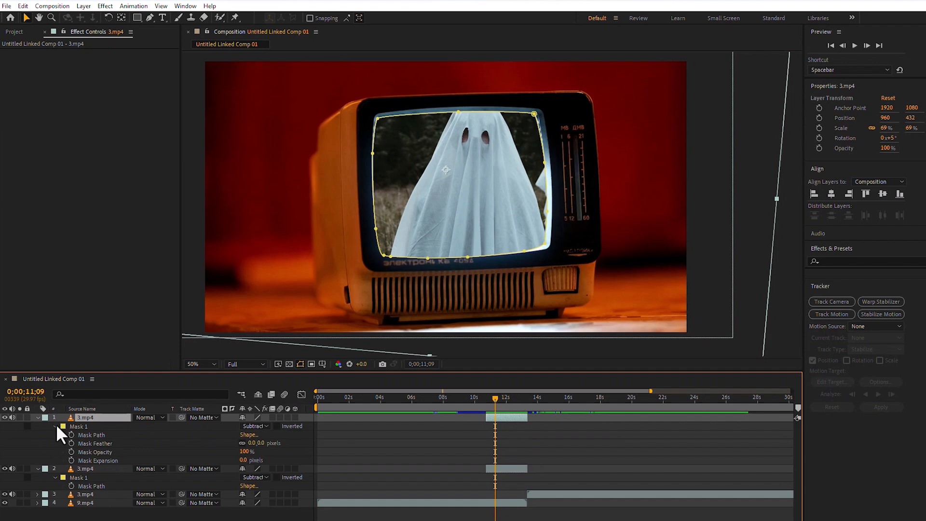
{"action": "left_click", "coordinate": [246, 427]}
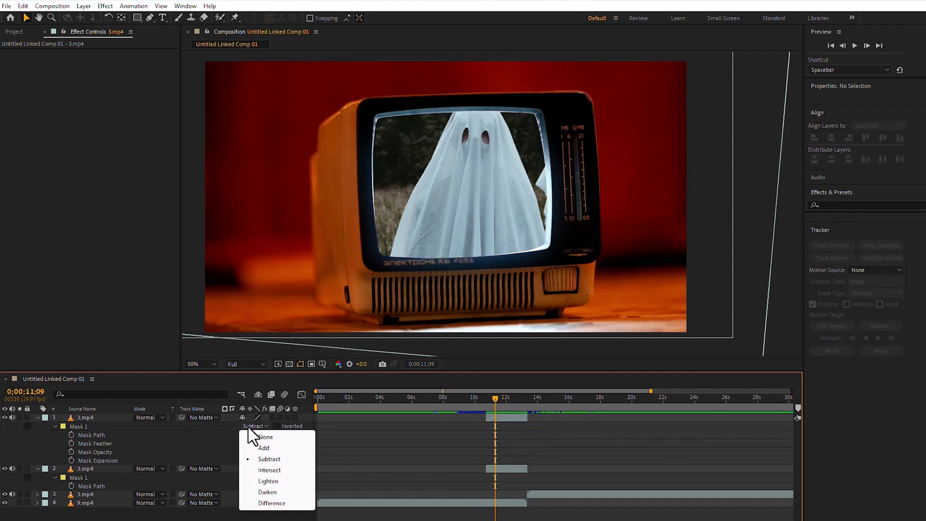
{"action": "left_click", "coordinate": [264, 448]}
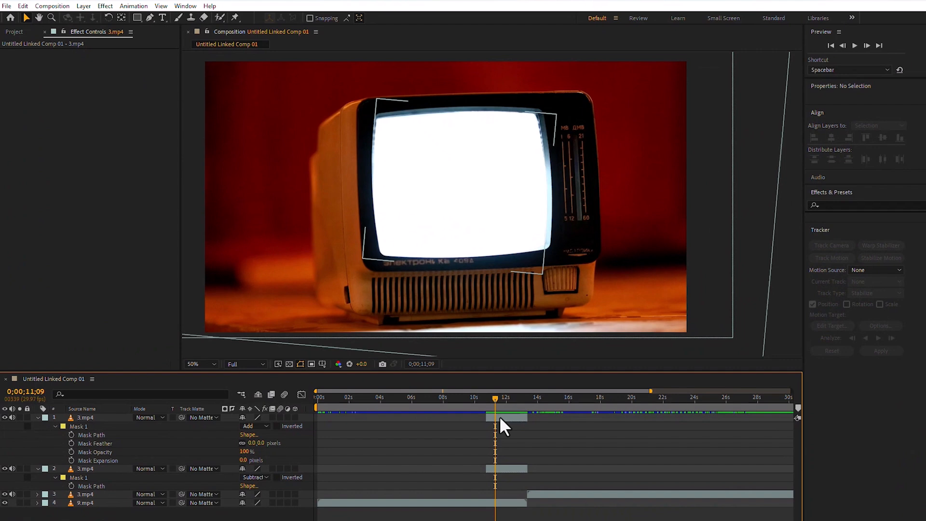
Collapse both masked layers and move the copy with the Add mask below the one with the Subtract mask.
{"action": "left_click", "coordinate": [37, 416]}
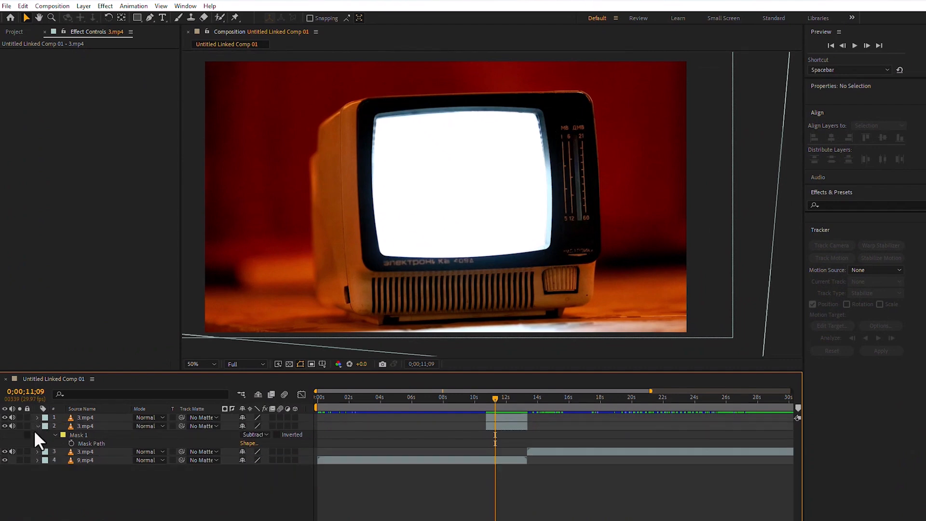
{"action": "left_click", "coordinate": [37, 427]}
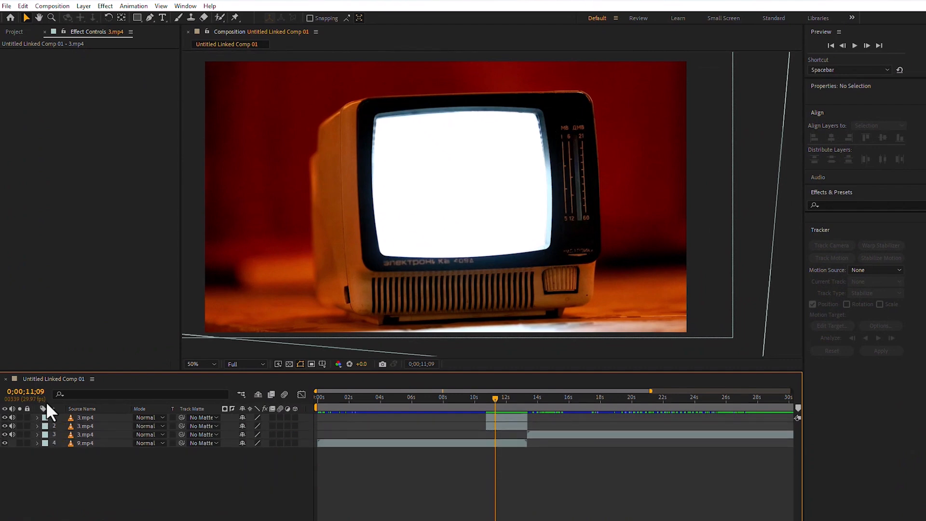
{"action": "left_click", "coordinate": [99, 418]}
{"action": "left_click_drag", "start_coordinate": [89, 416], "coordinate": [103, 430]}
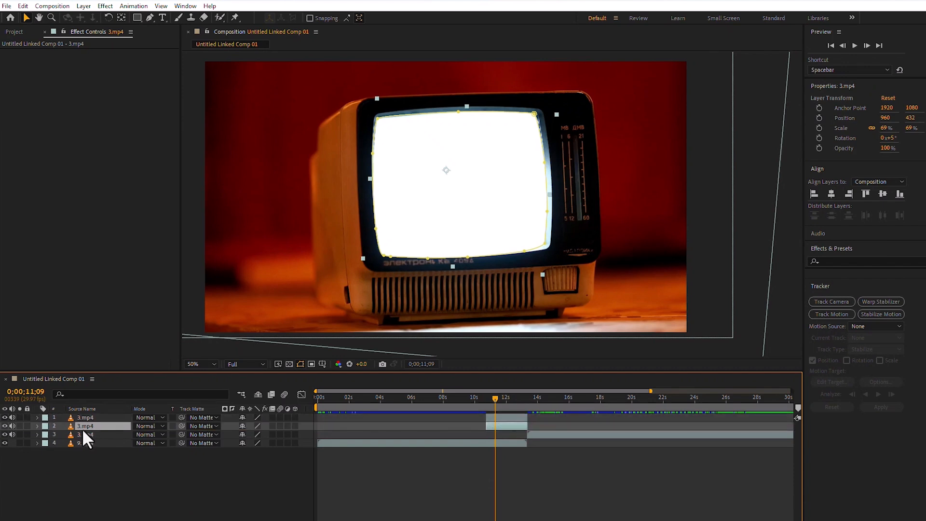
Set the Opacity of the Add-masked TV screen layer to 0% with the current time at 0;00;10;22.
{"action": "left_click", "coordinate": [36, 426]}
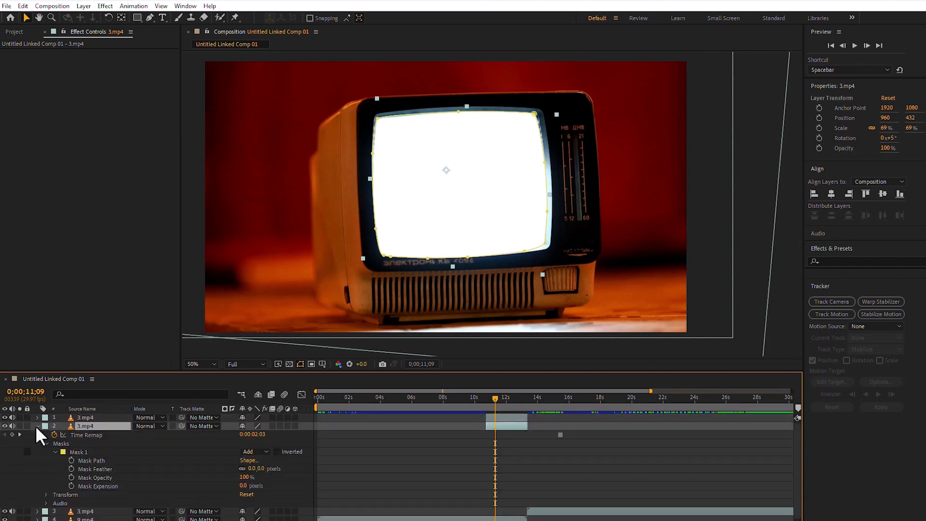
{"action": "left_click", "coordinate": [45, 495]}
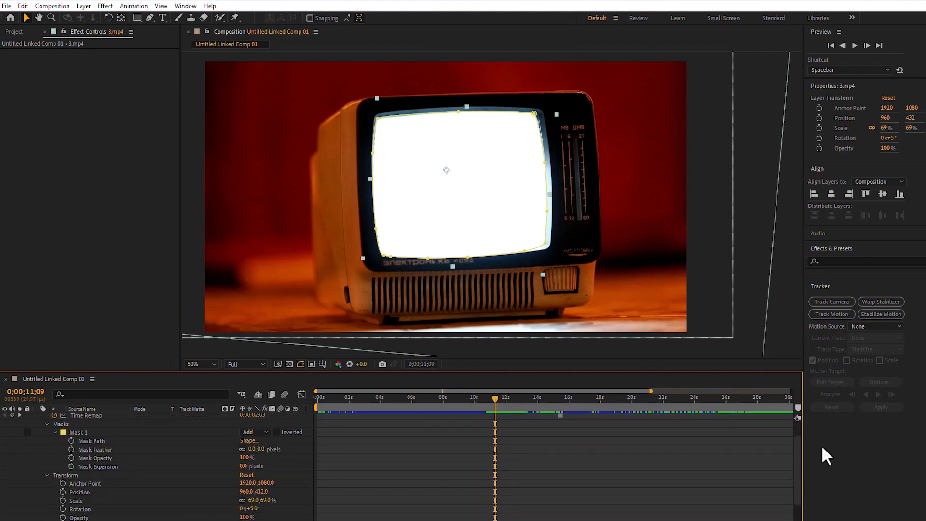
{"action": "scroll", "coordinate": [792, 448], "scroll_direction": "up", "scroll_amount": 3}
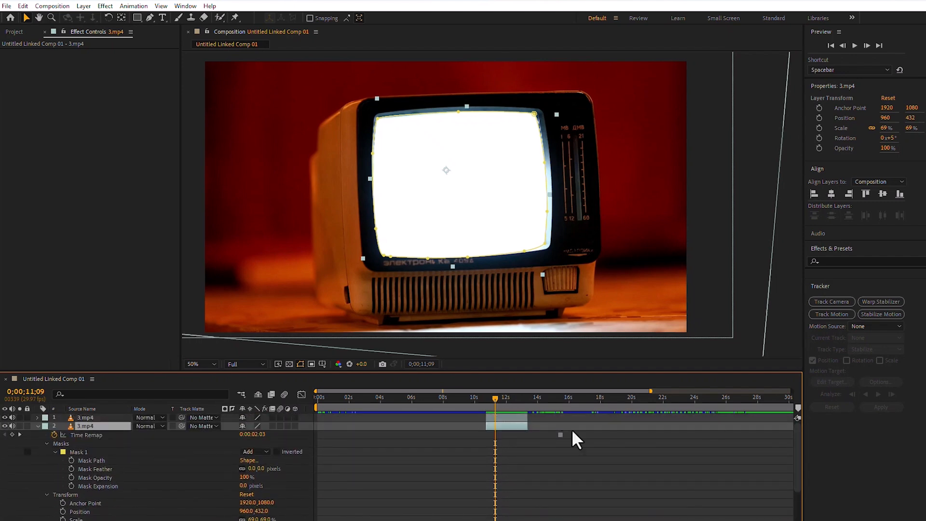
{"action": "left_click_drag", "start_coordinate": [493, 396], "coordinate": [484, 395]}
{"action": "scroll", "coordinate": [796, 448], "scroll_direction": "down", "scroll_amount": 3}
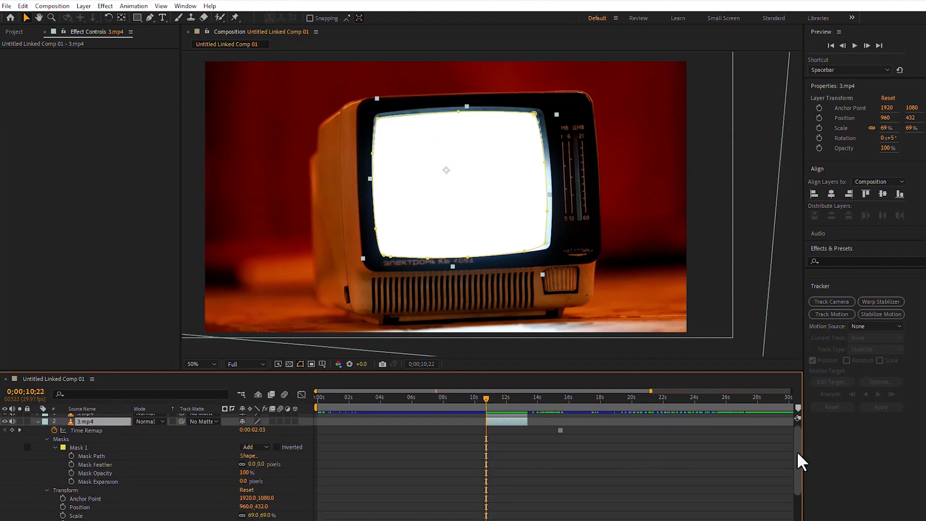
{"action": "left_click", "coordinate": [246, 492]}
{"action": "type", "text": "00"}
{"action": "key", "text": "Return"}
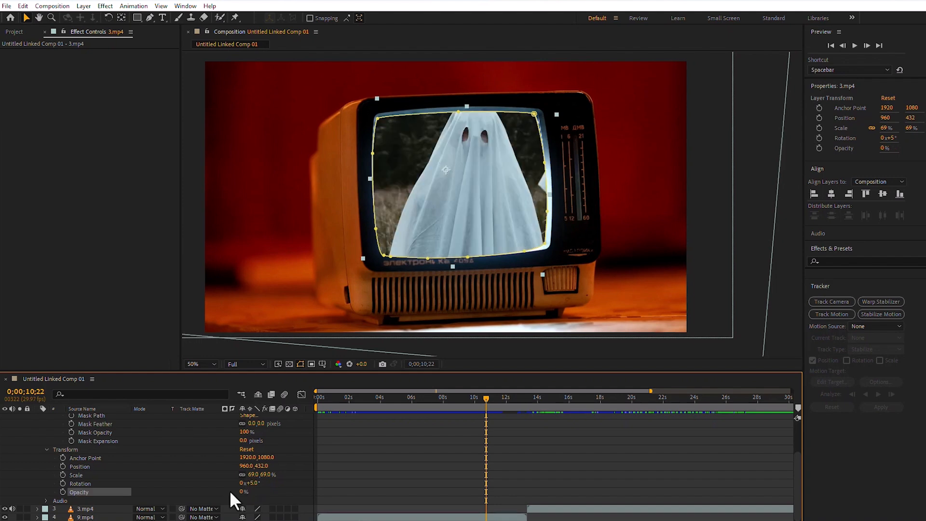
Keyframe the Add-masked layer's Opacity at 0;00;10;22, set it to 100% at 0;00;13;08, and collapse the layer.
{"action": "left_click", "coordinate": [63, 492]}
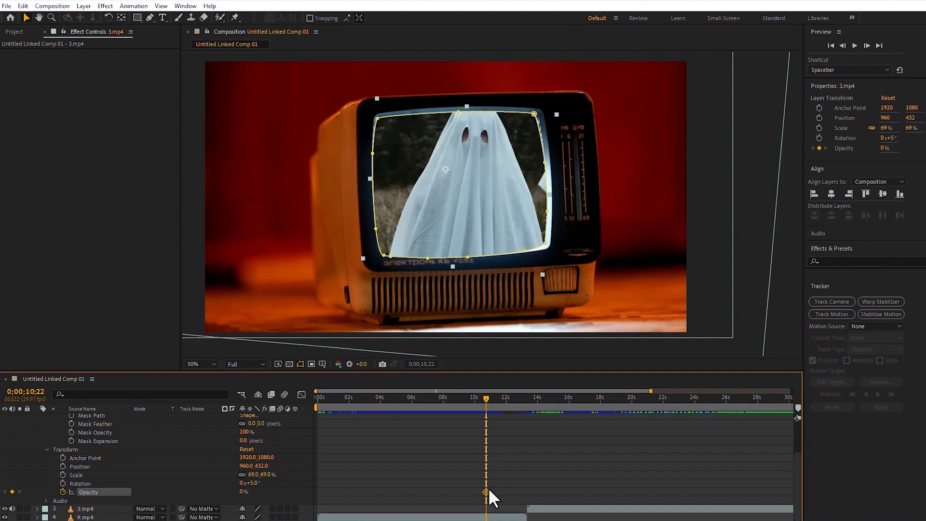
{"action": "left_click_drag", "start_coordinate": [485, 397], "coordinate": [525, 397]}
{"action": "left_click", "coordinate": [244, 491]}
{"action": "type", "text": "100"}
{"action": "key", "text": "Return"}
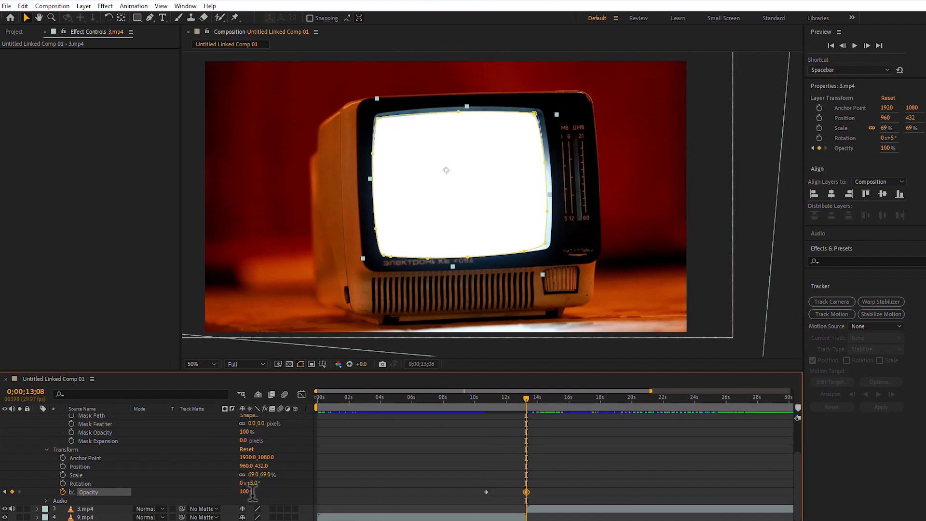
{"action": "scroll", "coordinate": [178, 461], "scroll_direction": "up", "scroll_amount": 3}
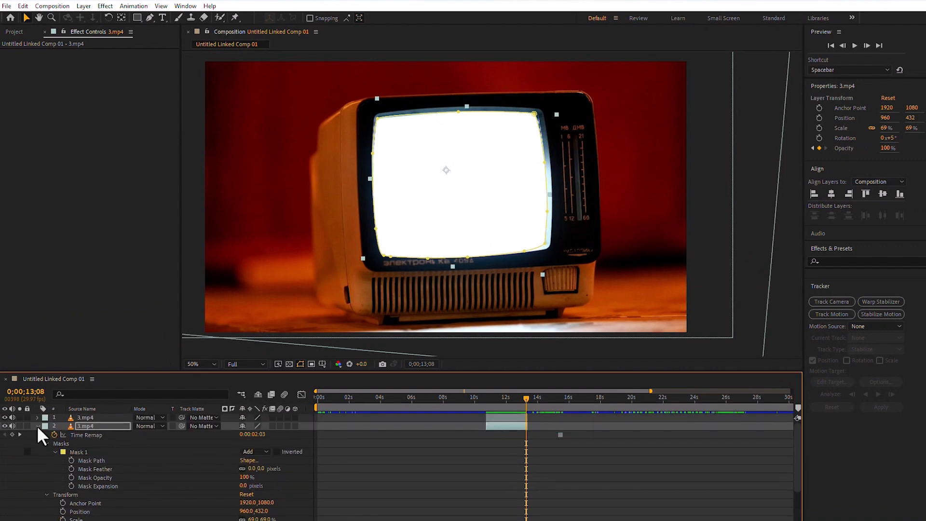
{"action": "left_click", "coordinate": [37, 426]}
Pre-compose the two masked frozen TV layers as Pre-comp 1, moving all attributes into the new composition.
{"action": "left_click_drag", "start_coordinate": [527, 397], "coordinate": [500, 395]}
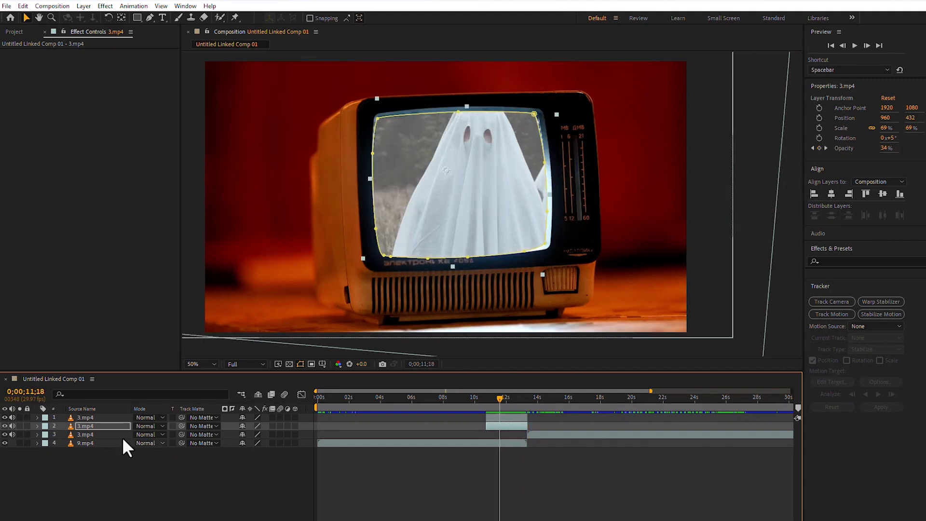
{"action": "left_click", "coordinate": [85, 417], "text": "ctrl"}
{"action": "right_click", "coordinate": [85, 416]}
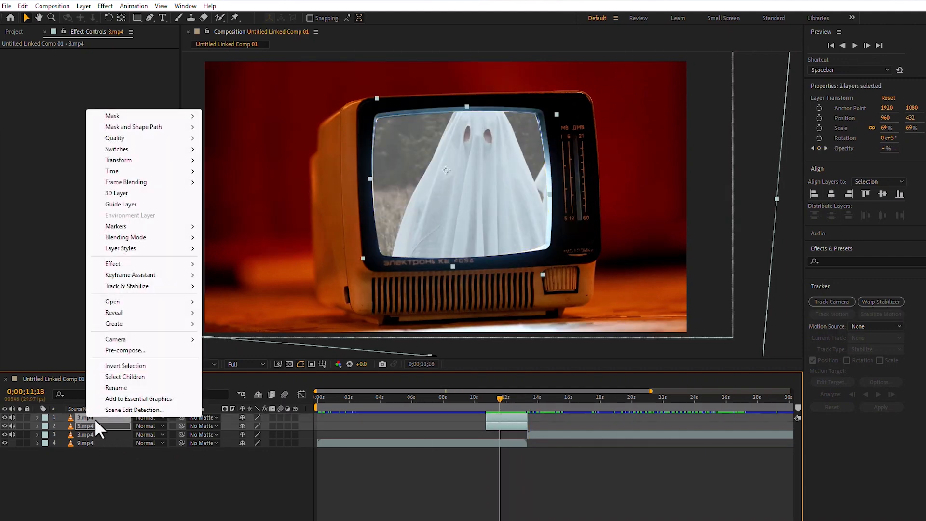
{"action": "left_click", "coordinate": [133, 349]}
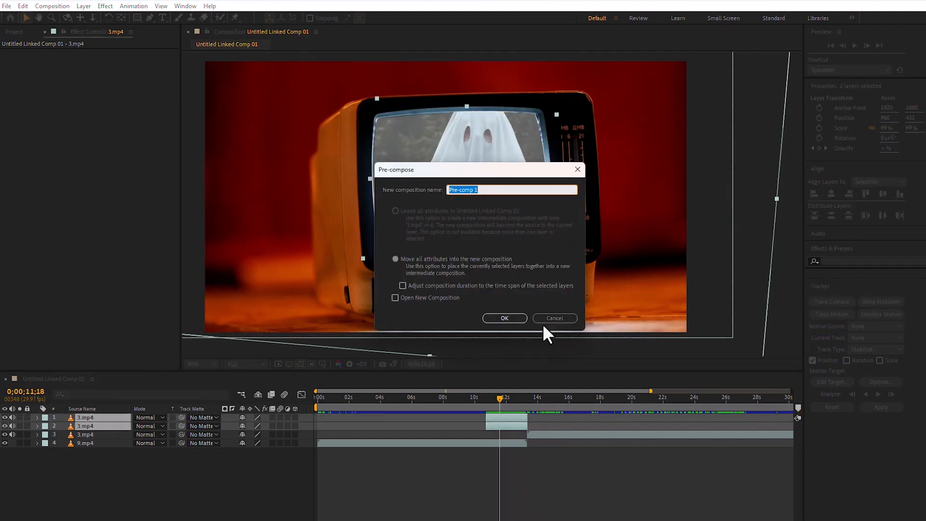
{"action": "left_click", "coordinate": [513, 318]}
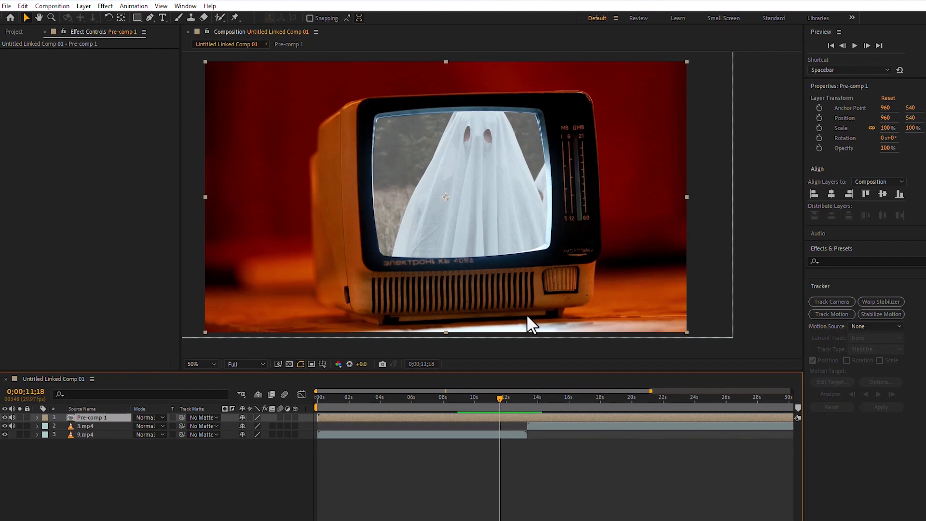
Keyframe Pre-comp 1's Position at 960, 610 and Scale at 195% at 0;00;11;18.
{"action": "left_click", "coordinate": [36, 418]}
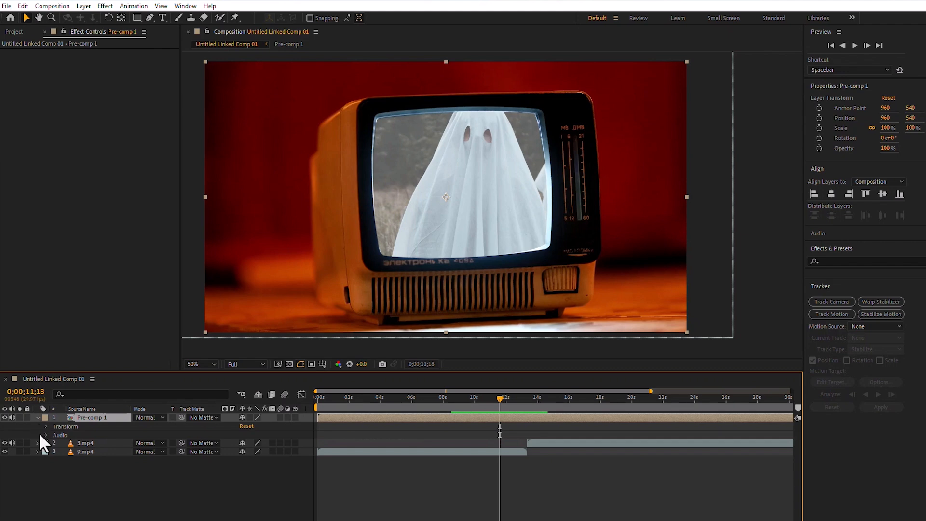
{"action": "left_click", "coordinate": [45, 426]}
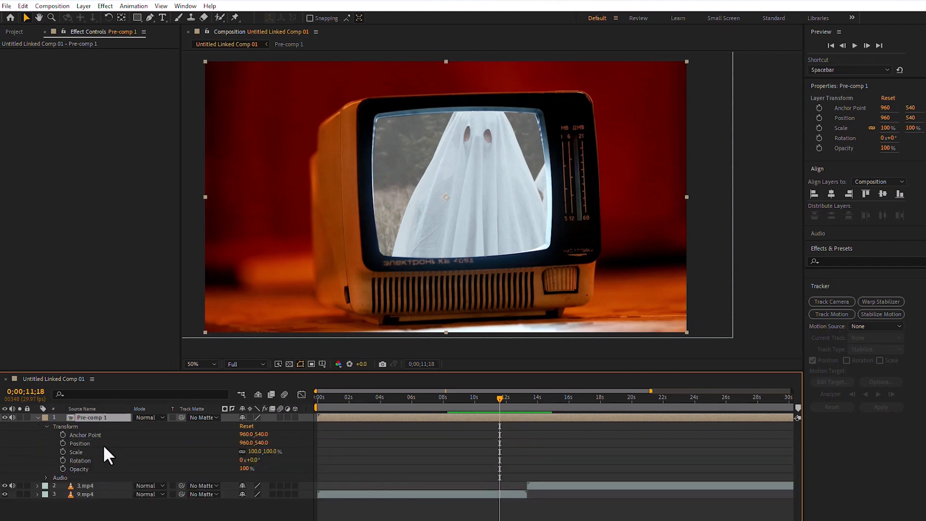
{"action": "left_click", "coordinate": [62, 452]}
{"action": "left_click", "coordinate": [63, 444]}
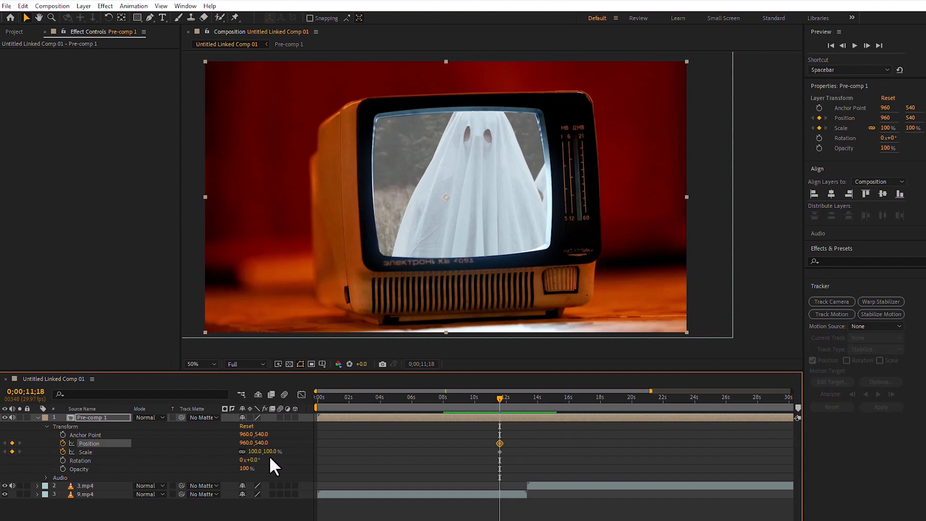
{"action": "mouse_move", "coordinate": [258, 452]}
{"action": "left_mouse_down"}
{"action": "mouse_move", "coordinate": [300, 450]}
{"action": "mouse_move", "coordinate": [277, 450]}
{"action": "mouse_move", "coordinate": [302, 439]}
{"action": "mouse_move", "coordinate": [265, 451]}
{"action": "left_mouse_up"}
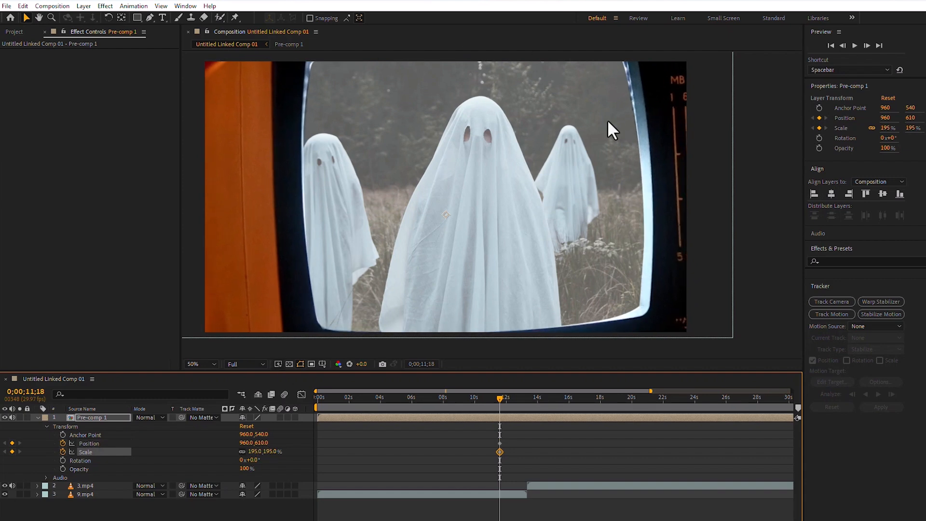
Reset Pre-comp 1's Position and Scale at 0;00;13;08 to end the zoom-out, and play back the animation.
{"action": "left_click_drag", "start_coordinate": [497, 399], "coordinate": [525, 400]}
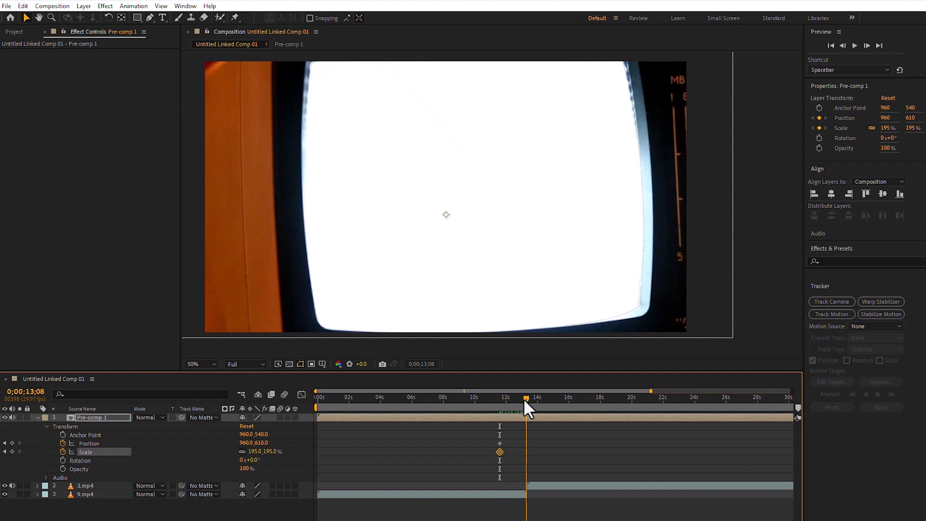
{"action": "left_click", "coordinate": [83, 442], "text": "shift"}
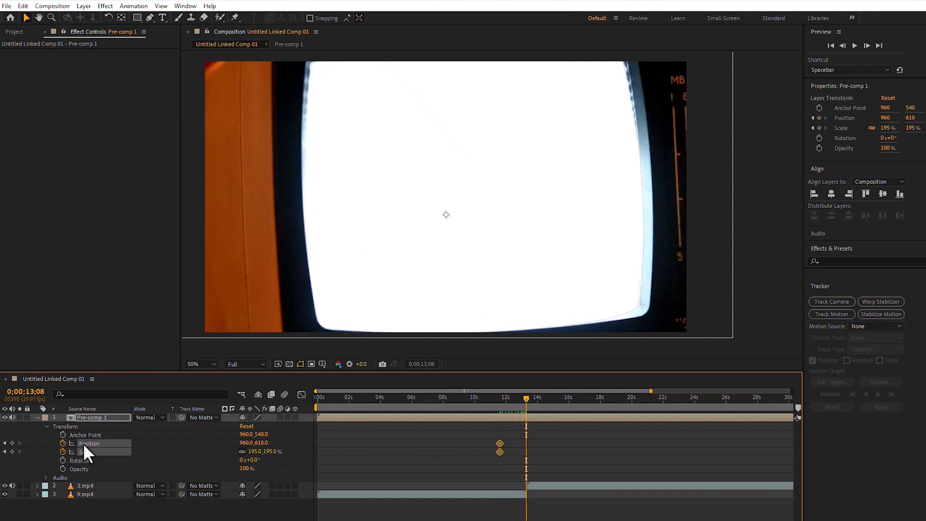
{"action": "right_click", "coordinate": [83, 443]}
{"action": "left_click", "coordinate": [110, 382]}
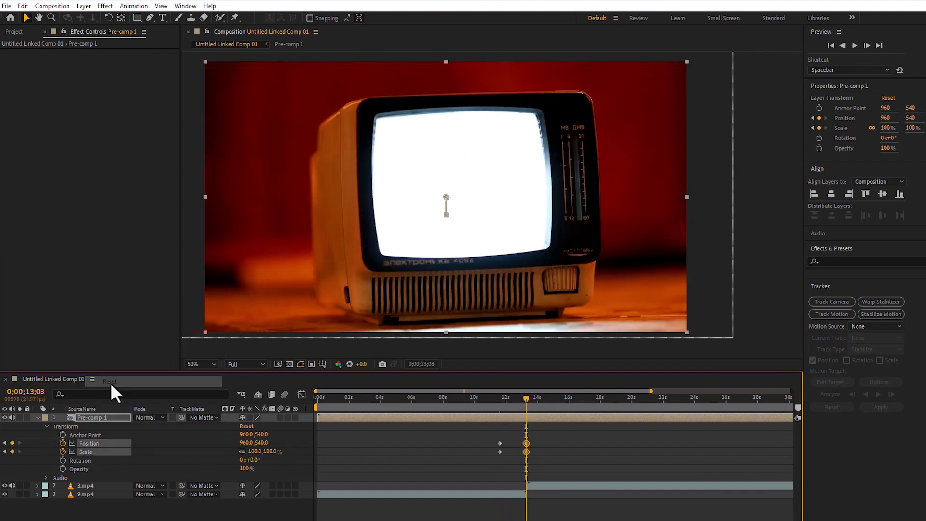
{"action": "left_click_drag", "start_coordinate": [526, 398], "coordinate": [479, 399]}
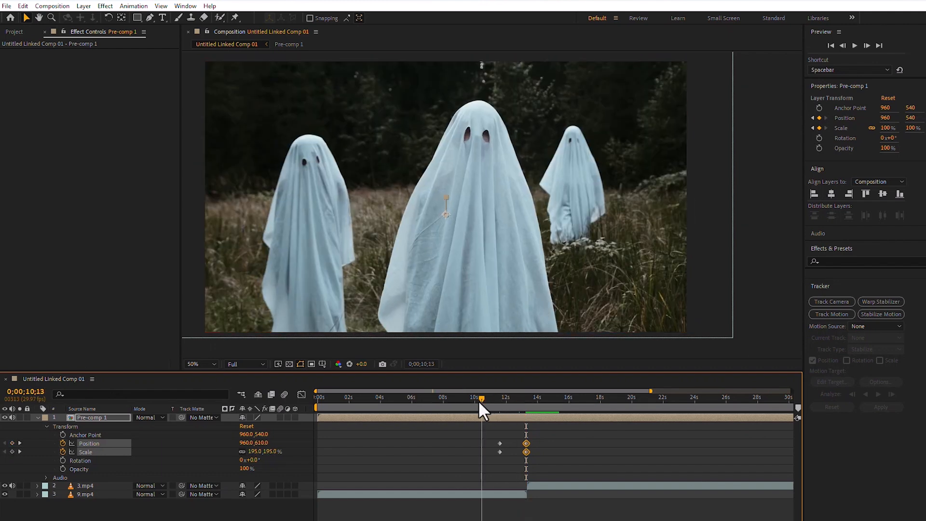
{"action": "key", "text": "space"}
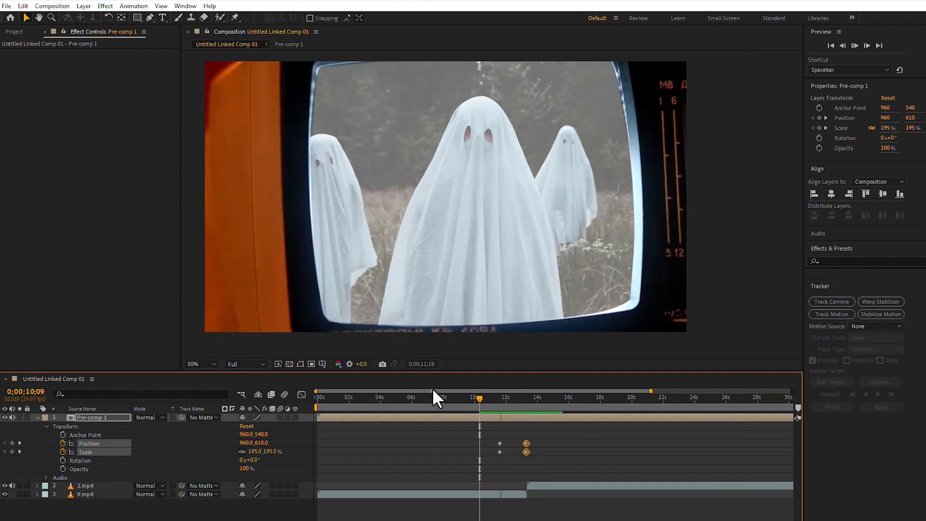
{"action": "left_click", "coordinate": [495, 398]}
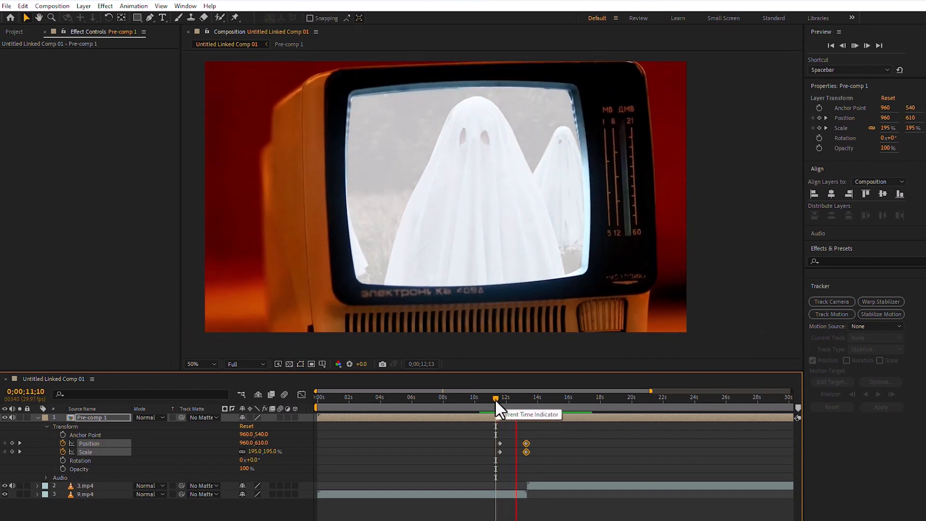
{"action": "key", "text": "space"}
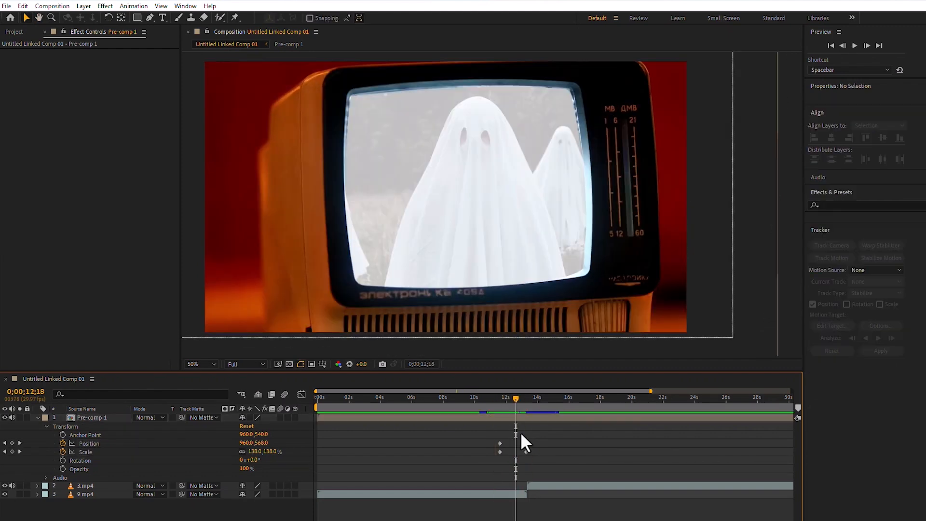
Apply Easy Ease to all four Position and Scale keyframes of Pre-comp 1.
{"action": "left_click_drag", "start_coordinate": [531, 450], "coordinate": [500, 443]}
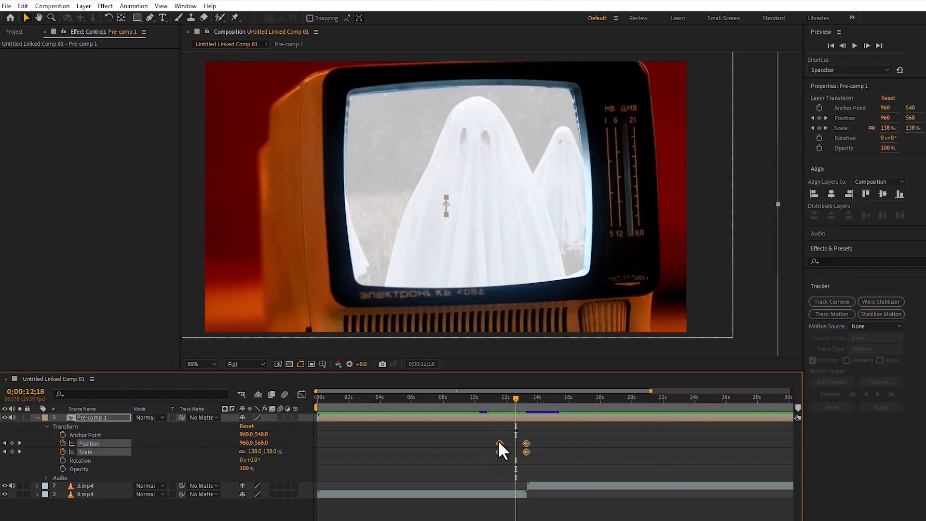
{"action": "right_click", "coordinate": [526, 442]}
{"action": "mouse_move", "coordinate": [552, 434]}
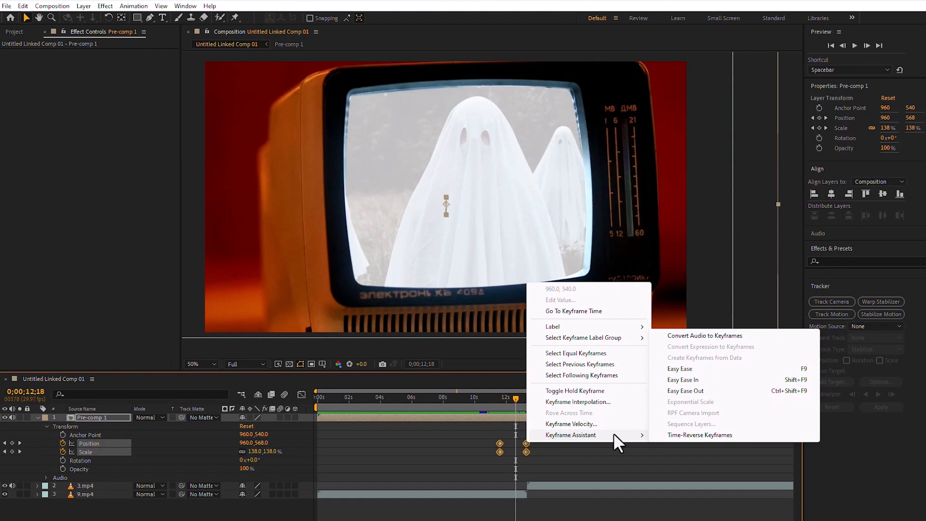
{"action": "left_click", "coordinate": [760, 369]}
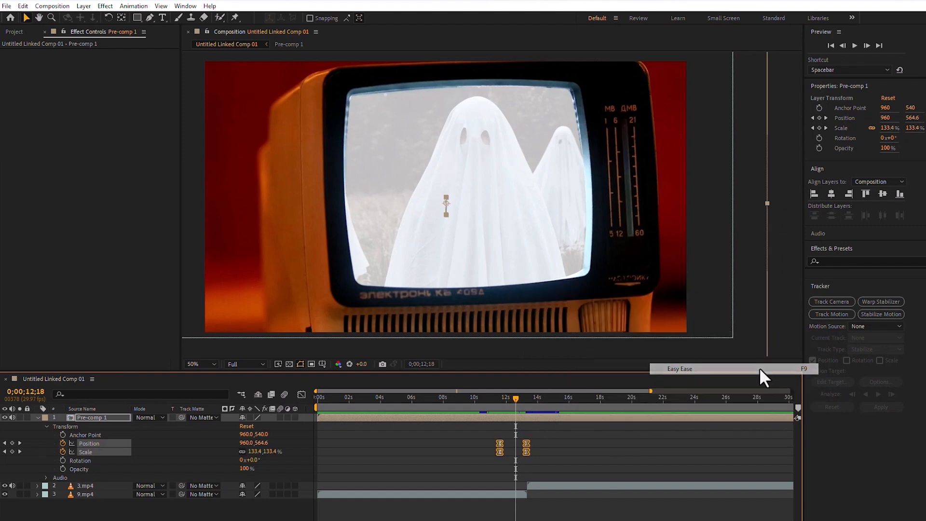
Enable motion blur for Pre-comp 1 and the composition, and play back the eased transition.
{"action": "left_click", "coordinate": [508, 396]}
{"action": "left_click_drag", "start_coordinate": [502, 392], "coordinate": [501, 392]}
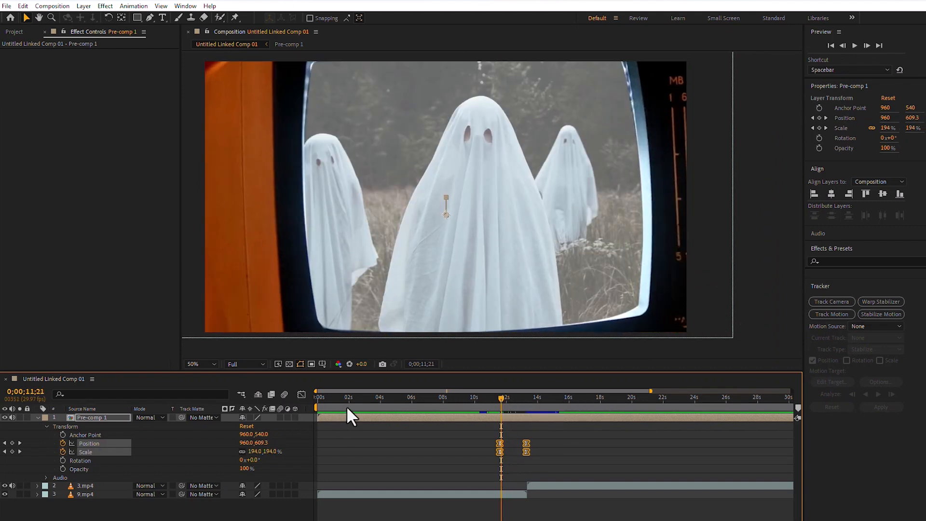
{"action": "left_click", "coordinate": [281, 417]}
{"action": "left_click_drag", "start_coordinate": [505, 396], "coordinate": [410, 395]}
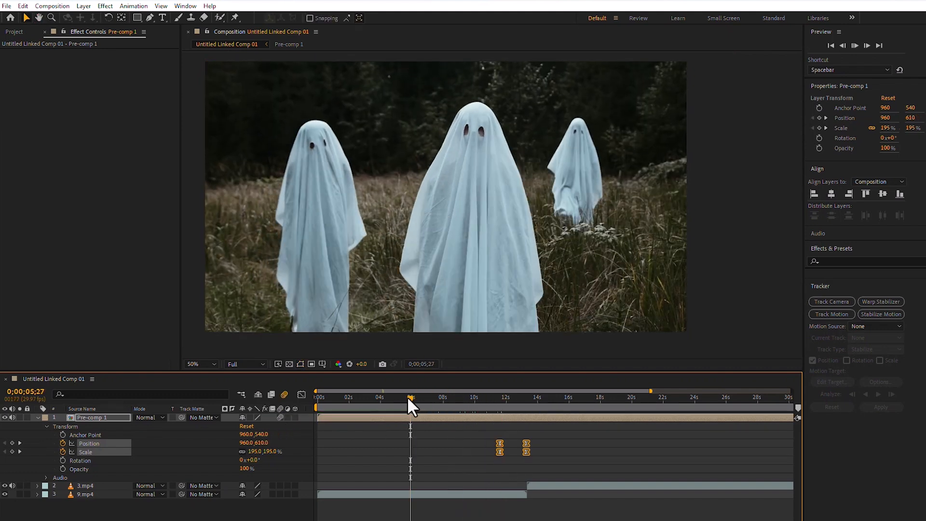
{"action": "key", "text": "space"}
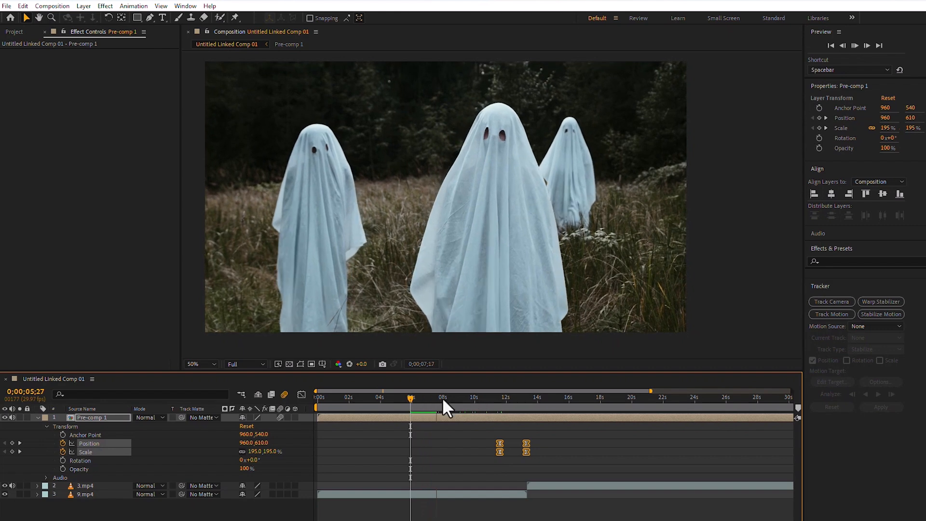
{"action": "left_click", "coordinate": [476, 398]}
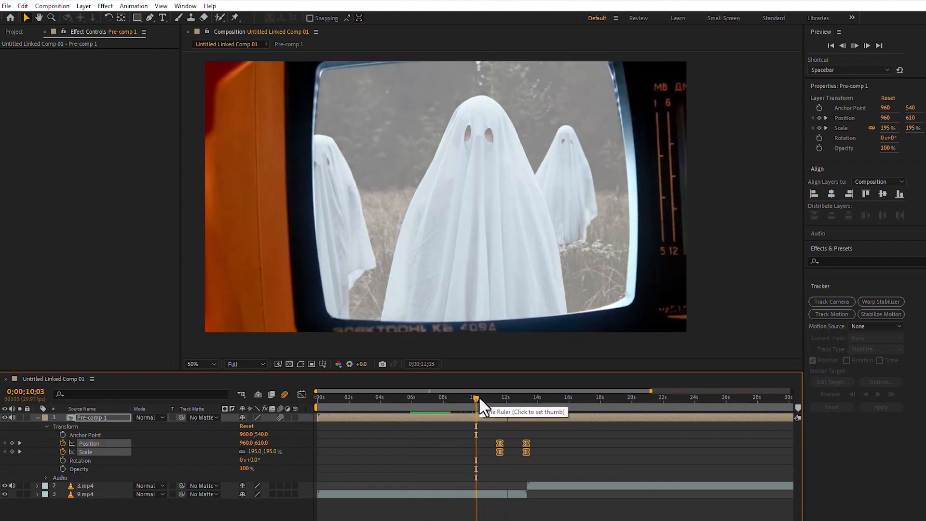
{"action": "key", "text": "space"}
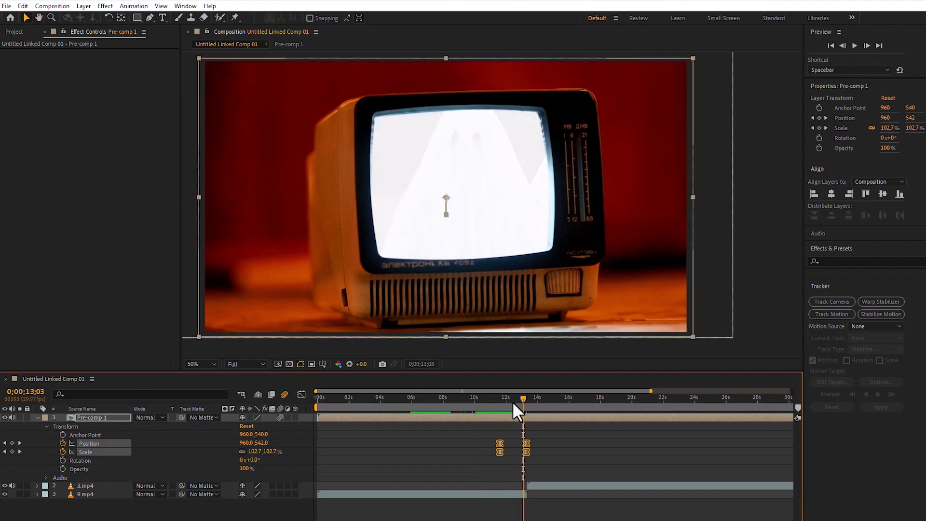
Move the first Position and Scale keyframes of Pre-comp 1 earlier, to about the 11-second mark, and preview the slower zoom-out.
{"action": "left_click", "coordinate": [487, 399]}
{"action": "left_click_drag", "start_coordinate": [505, 430], "coordinate": [487, 442]}
{"action": "left_click_drag", "start_coordinate": [486, 395], "coordinate": [456, 399]}
{"action": "key", "text": "space"}
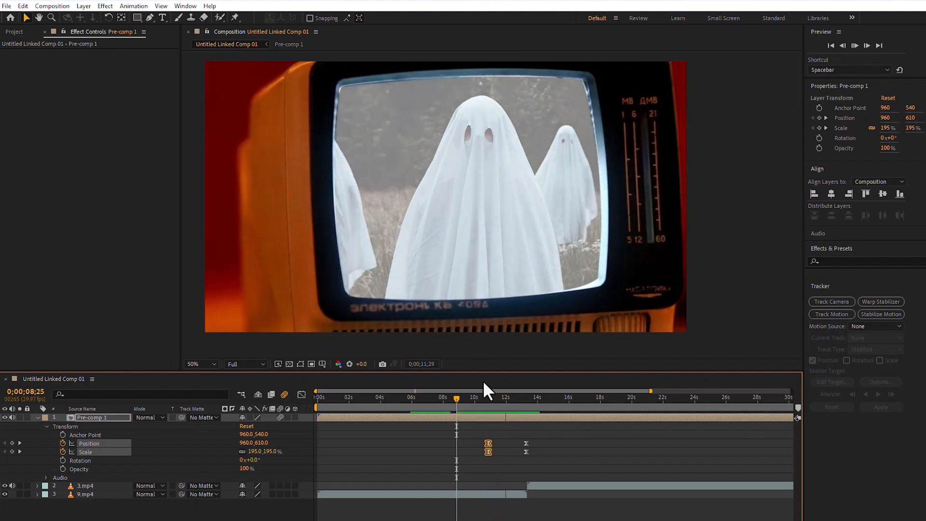
{"action": "key", "text": "space"}
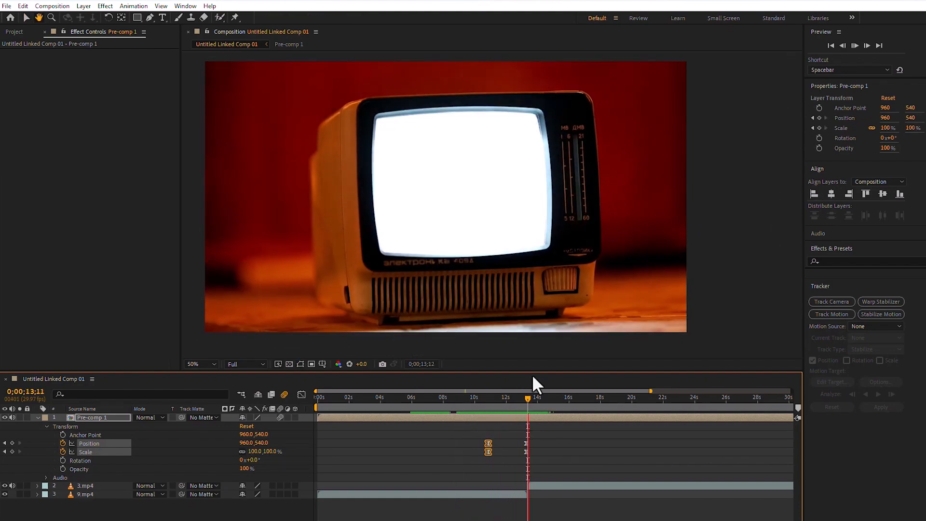
{"action": "key", "text": "space"}
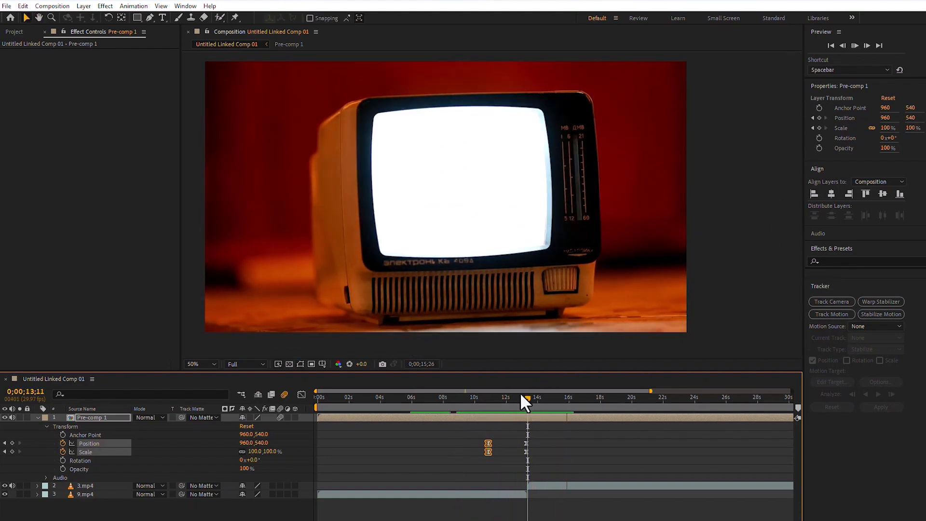